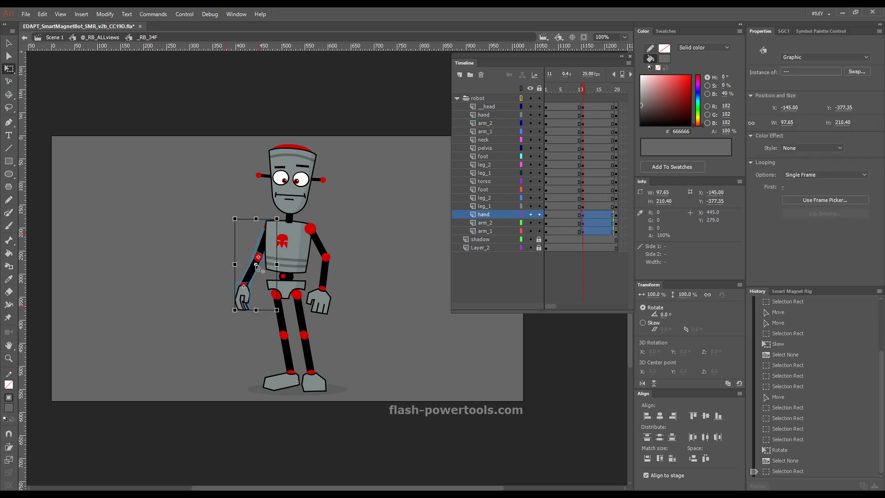
# Step: Swing the robot's rear arm outward from the torso, pivoting the whole arm around its shoulder joint
pyautogui.moveTo(266, 233); pyautogui.dragTo(268, 226)
pyautogui.moveTo(287, 317); pyautogui.dragTo(255, 318)
pyautogui.click(393, 256)
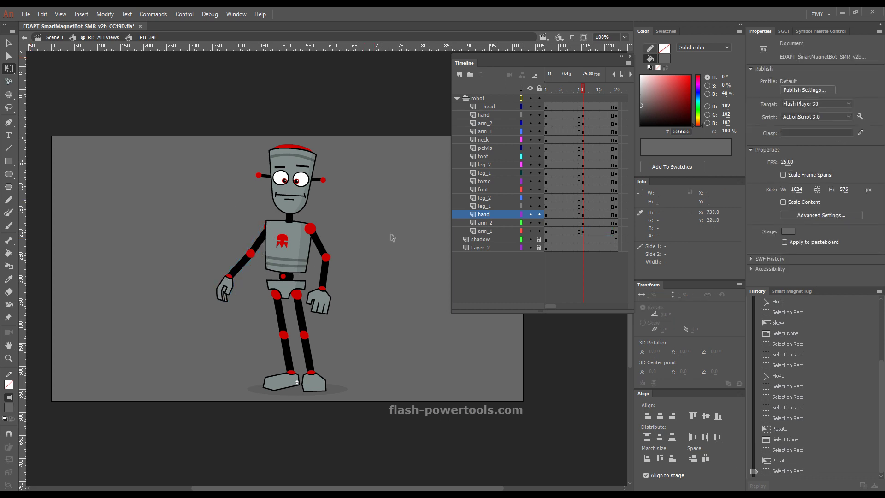
pyautogui.moveTo(385, 213); pyautogui.dragTo(391, 245)
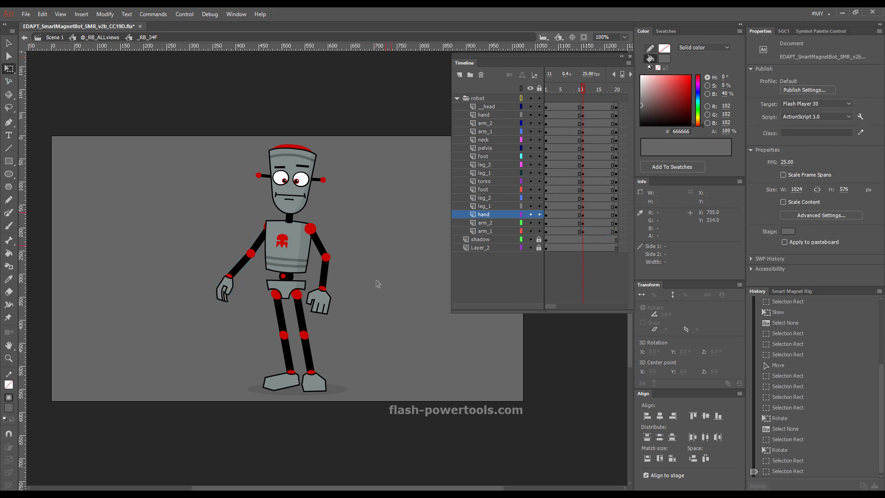
# Step: Pull the rear forearm and hand away from the upper arm so both parts are detached
pyautogui.moveTo(201, 254); pyautogui.dragTo(176, 281)
pyautogui.click(207, 293)
pyautogui.press('v')
pyautogui.click(212, 320)
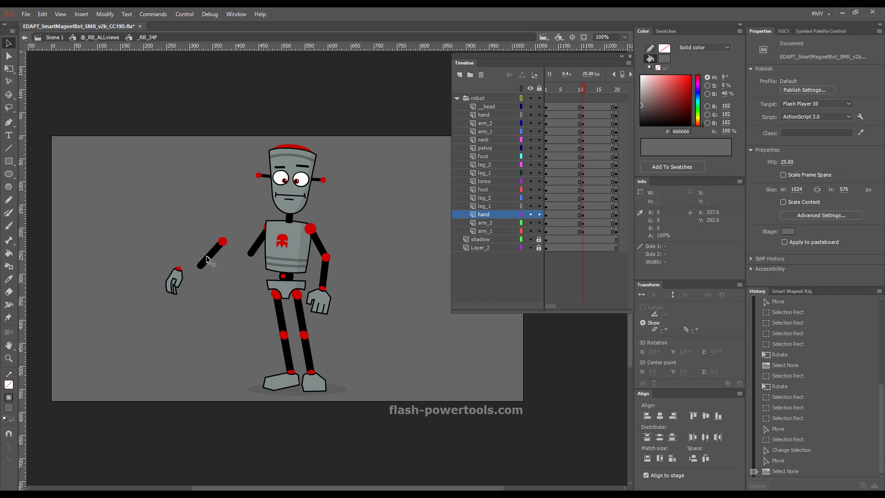
# Step: Snap the detached rear forearm back onto the elbow and the hand back onto the wrist with the rig's snap command
pyautogui.click(207, 257)
pyautogui.press('`')
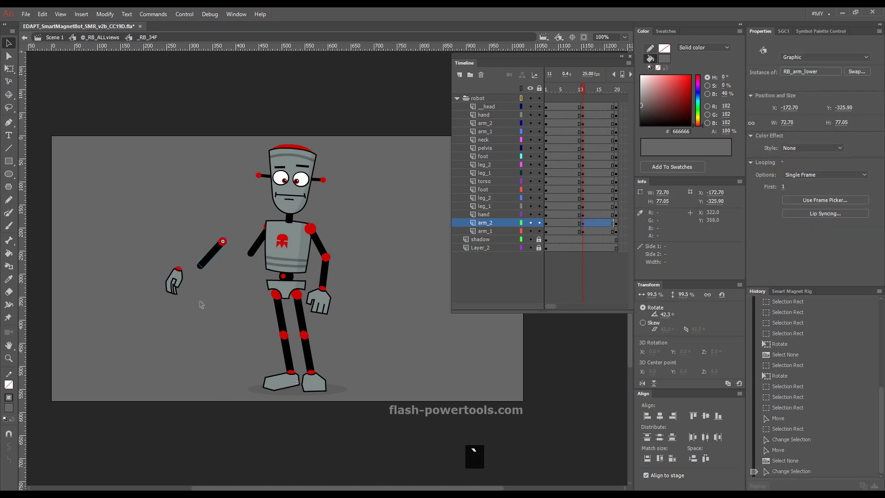
pyautogui.click(176, 283)
pyautogui.press('m')
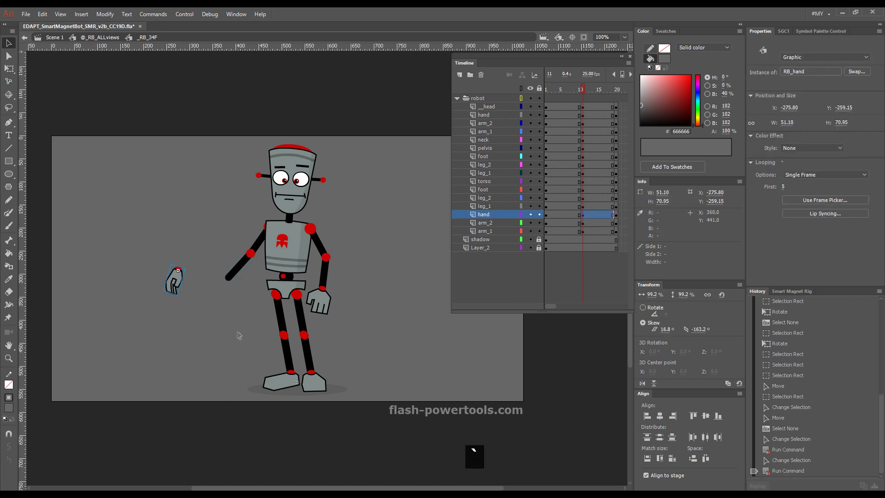
# Step: Move the torso, head, neck, rear upper arm and rear forearm apart from one another
pyautogui.moveTo(301, 255); pyautogui.dragTo(361, 225)
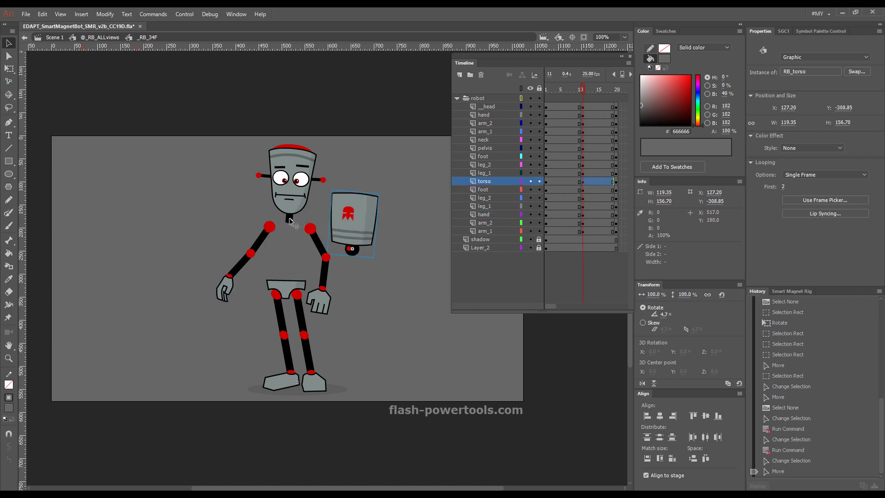
pyautogui.moveTo(289, 202)
pyautogui.mouseDown()
pyautogui.moveTo(242, 175)
pyautogui.moveTo(286, 187)
pyautogui.mouseUp()
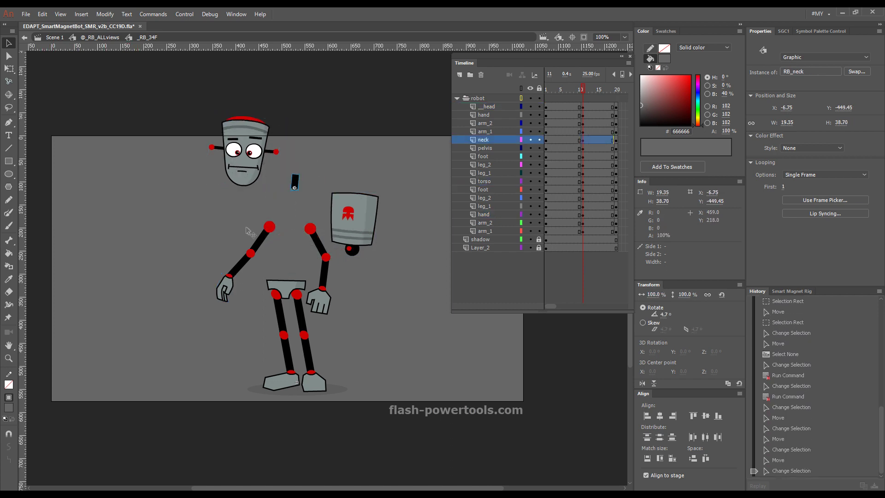
pyautogui.moveTo(260, 240); pyautogui.dragTo(216, 226)
pyautogui.moveTo(239, 265); pyautogui.dragTo(190, 256)
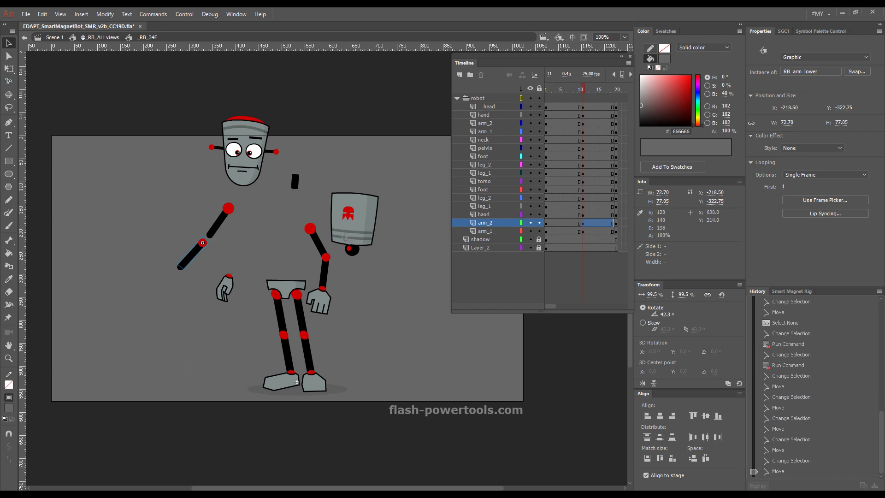
# Step: Select the torso with all its linked child parts, snap them back together at their joints and deselect
pyautogui.click(350, 239)
pyautogui.press('1')
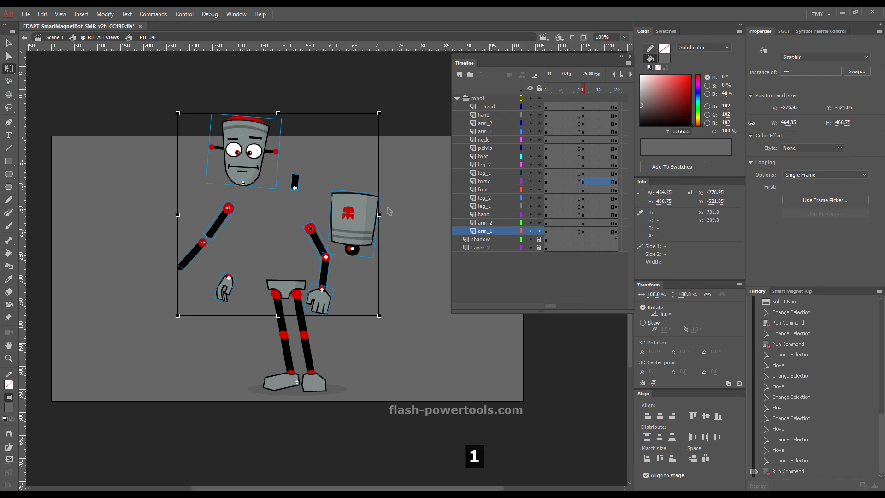
pyautogui.press('`')
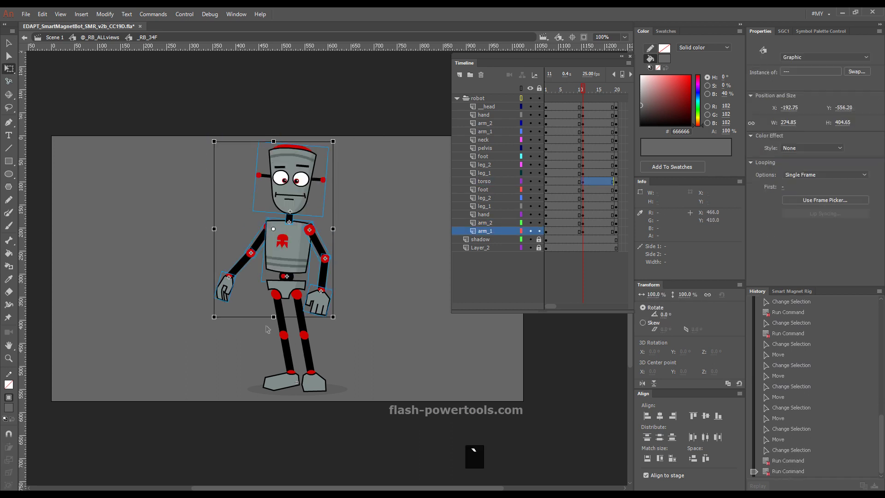
pyautogui.click(414, 290)
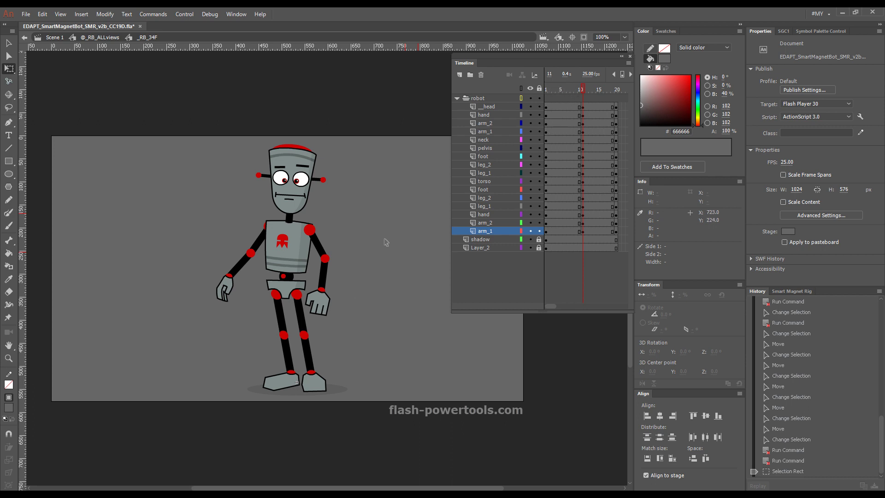
# Step: Select the front upper arm with its linked forearm and hand, and rotate the whole arm outward from the shoulder
pyautogui.press('F3')
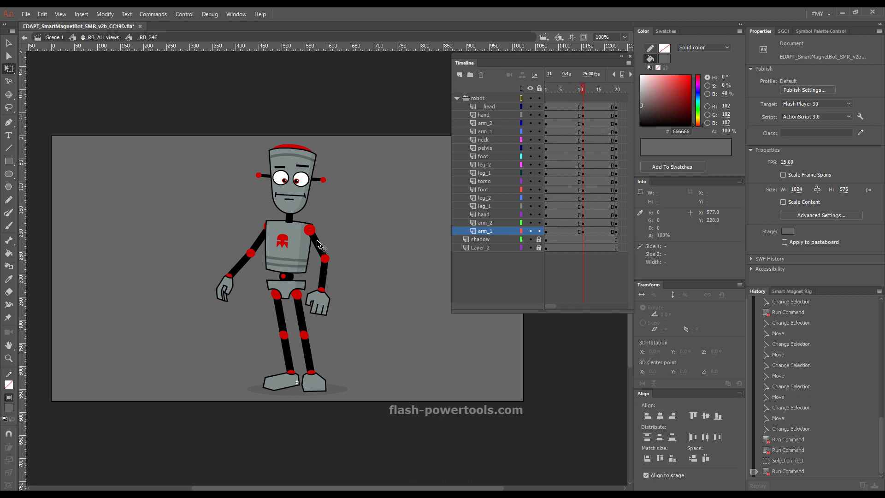
pyautogui.click(318, 244)
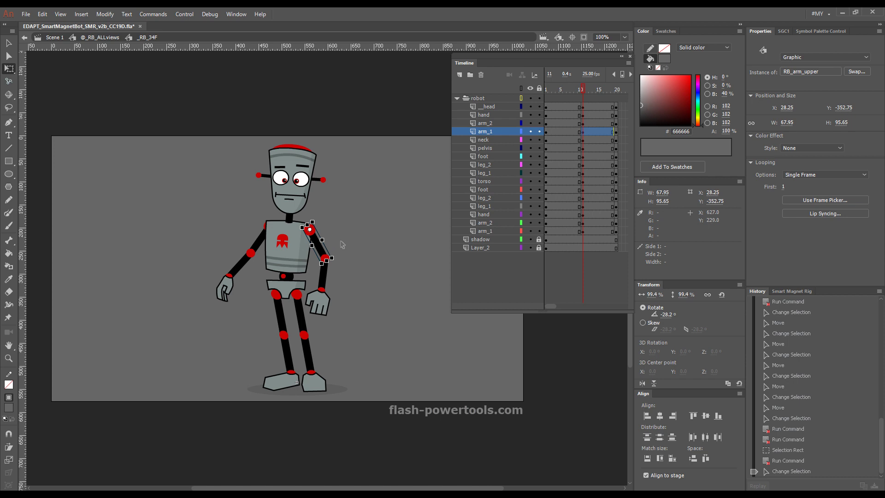
pyautogui.press('1')
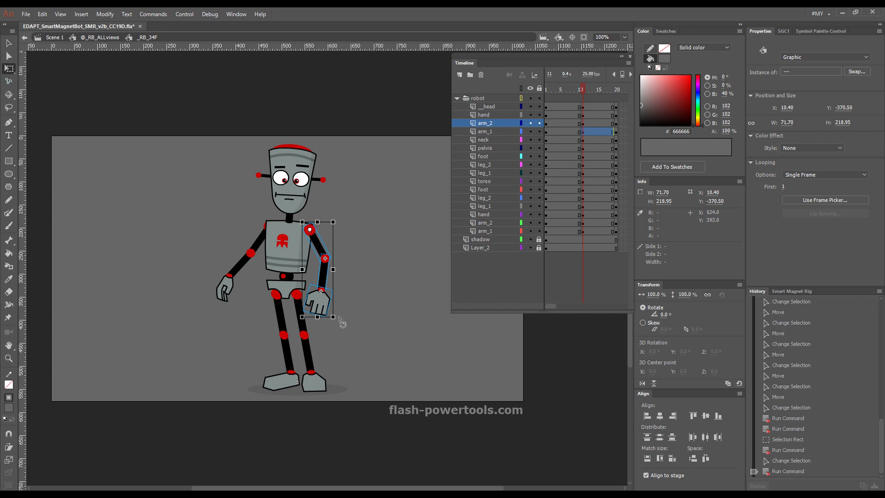
pyautogui.moveTo(342, 324); pyautogui.dragTo(386, 279)
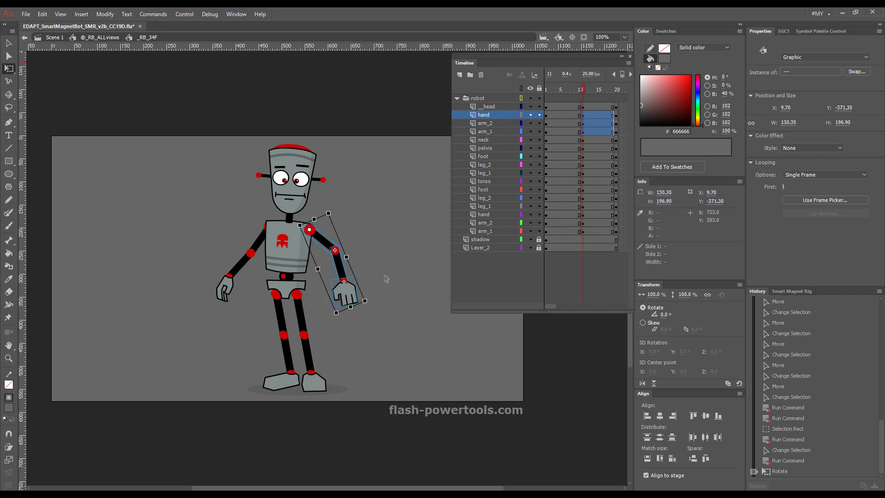
pyautogui.click(391, 267)
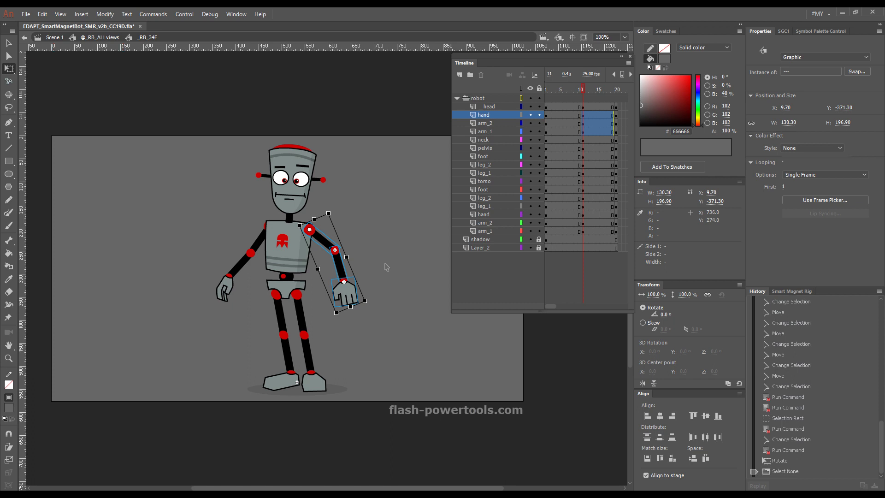
# Step: Select the front forearm with its linked hand and rotate them back inward around the elbow
pyautogui.click(340, 274)
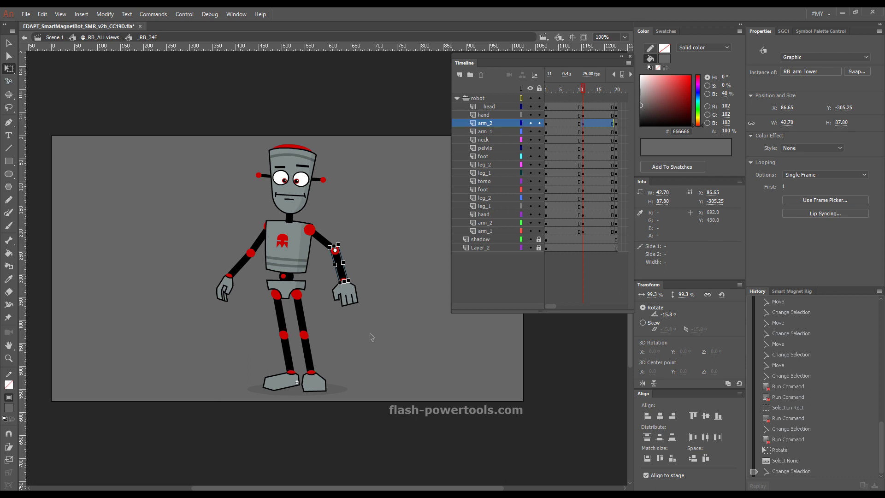
pyautogui.press('1')
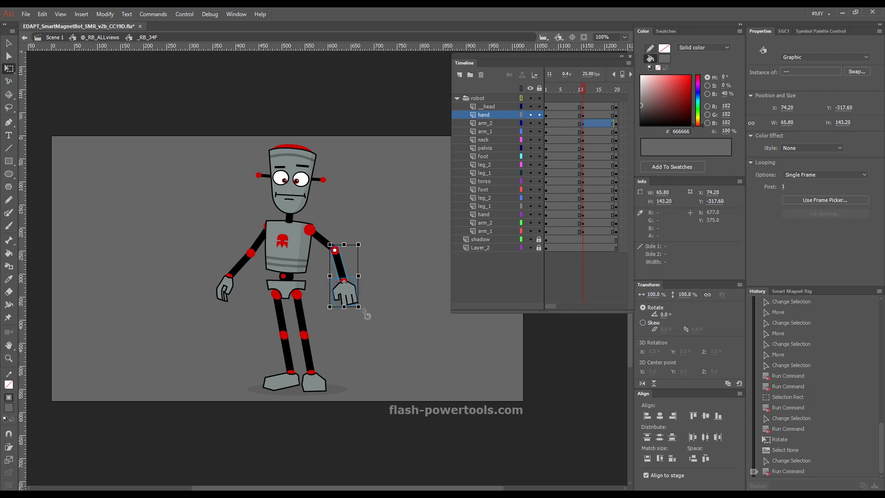
pyautogui.moveTo(367, 316); pyautogui.dragTo(341, 327)
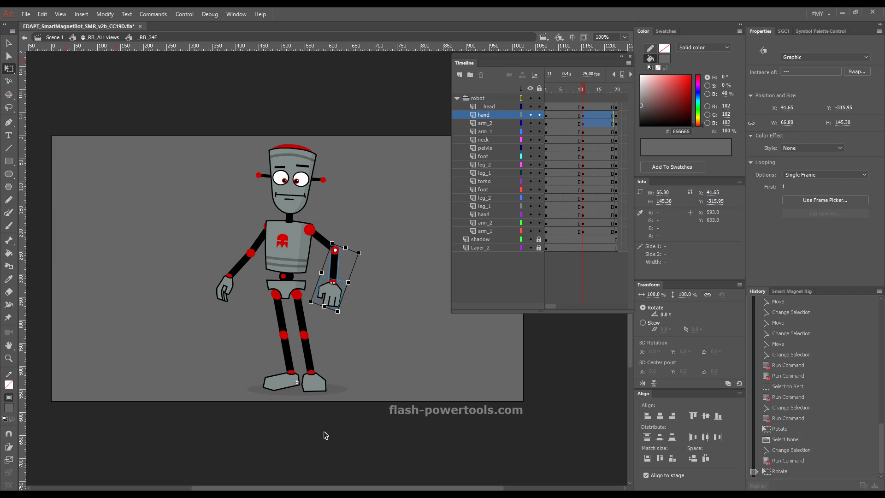
pyautogui.click(348, 385)
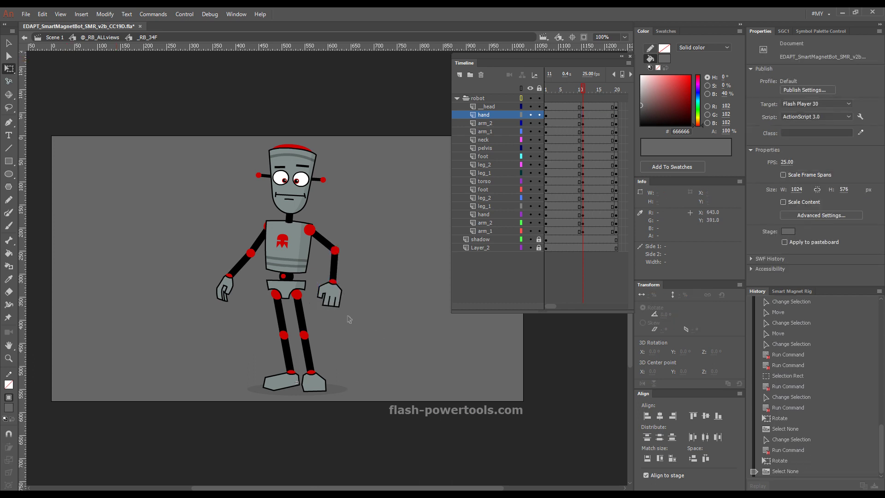
# Step: Starting from the rear hand, select its linked parent arm parts and raise the whole arm outward from the shoulder
pyautogui.click(224, 295)
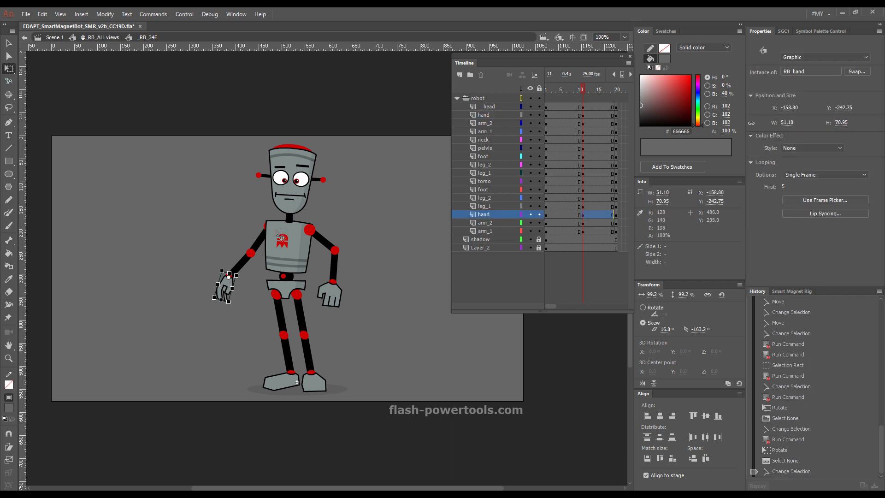
pyautogui.hotkey('shift', '1')
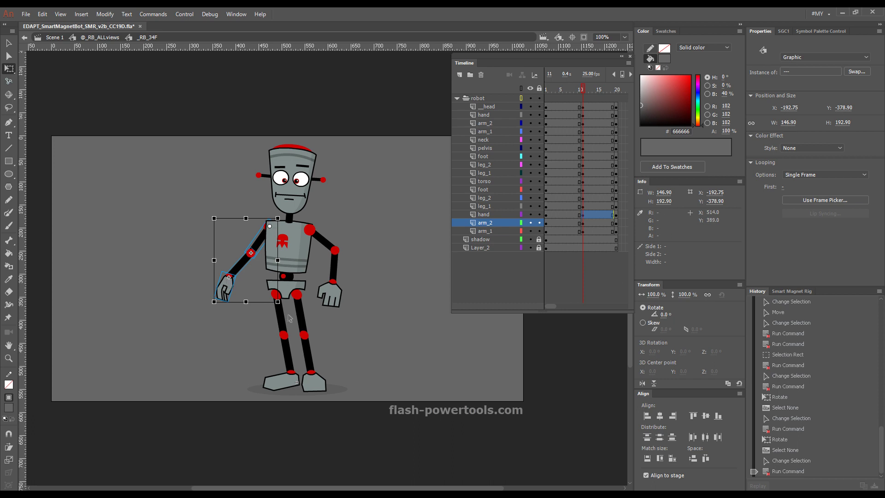
pyautogui.moveTo(286, 311); pyautogui.dragTo(268, 312)
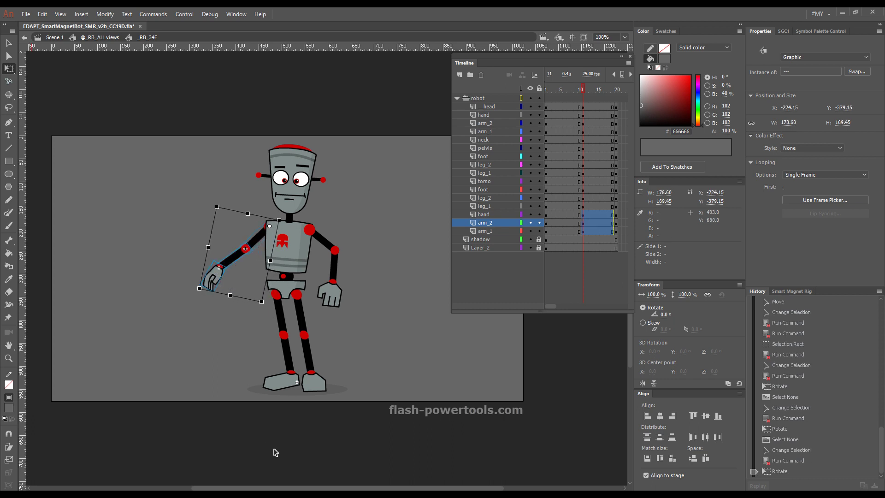
# Step: Starting from the front lower leg, select the robot's linked parts and tilt the body clockwise around the front ankle
pyautogui.click(310, 362)
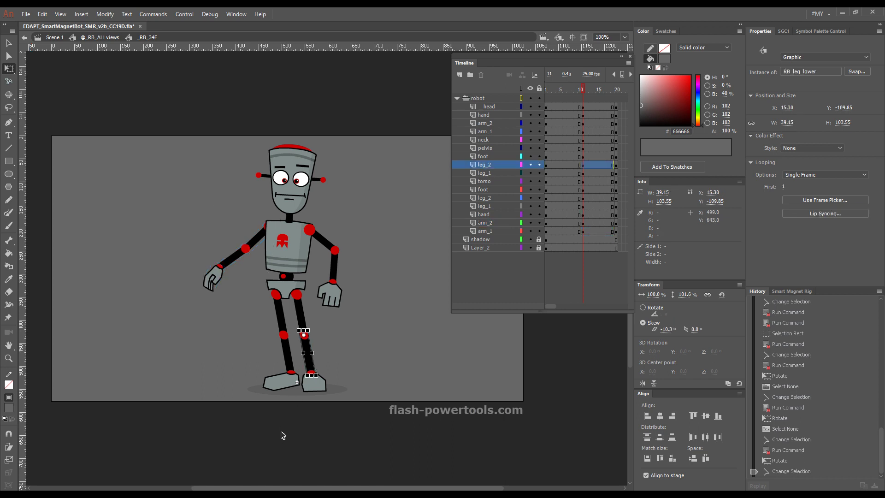
pyautogui.press('alt')
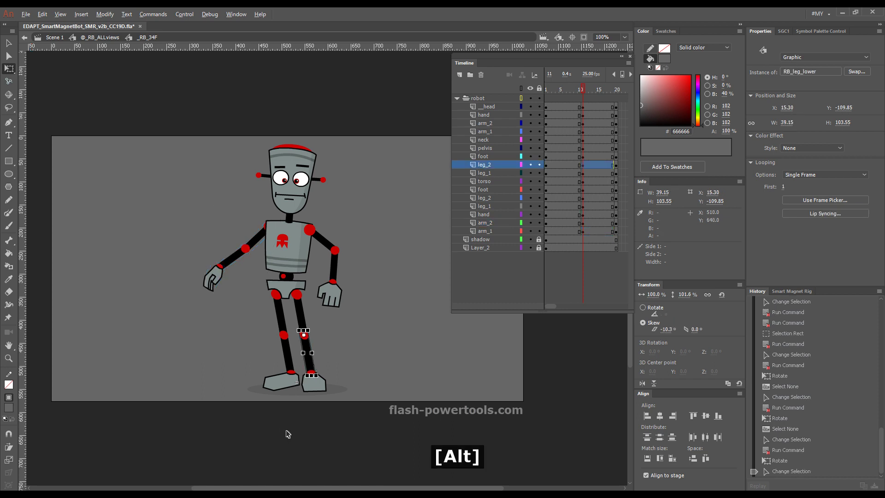
pyautogui.hotkey('alt', '1')
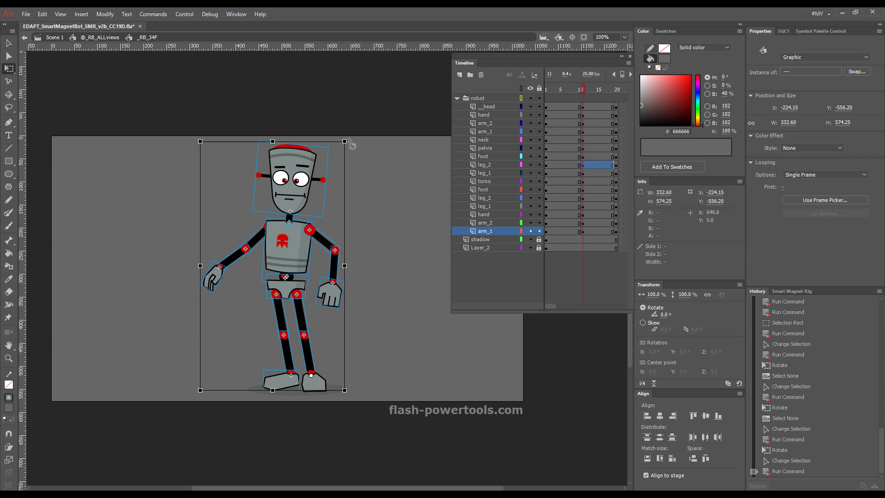
pyautogui.moveTo(352, 146); pyautogui.dragTo(374, 148)
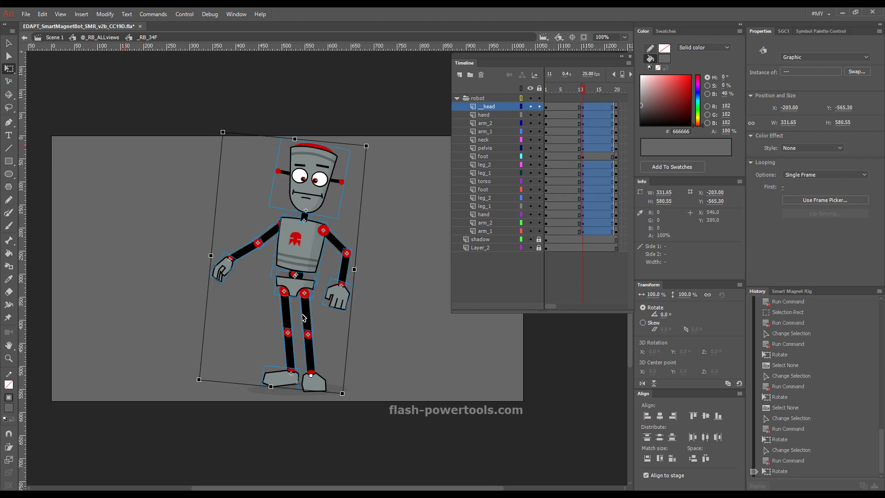
# Step: Select the rear upper leg with its linked lower leg and foot, and swing the leg up and outward from the hip
pyautogui.click(269, 328)
pyautogui.click(289, 320)
pyautogui.press('1')
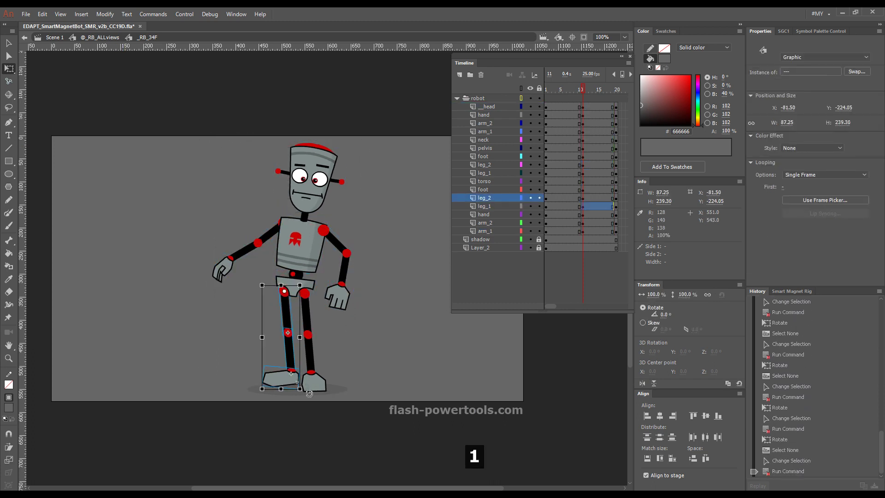
pyautogui.moveTo(310, 394); pyautogui.dragTo(221, 371)
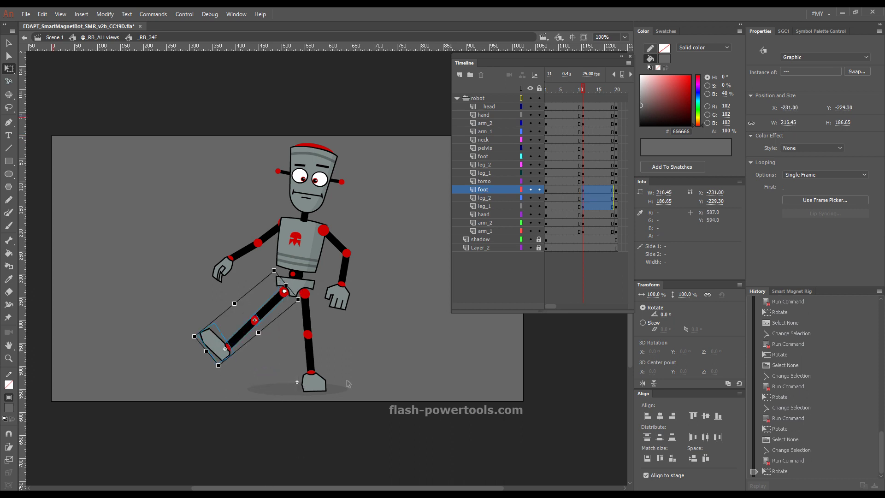
pyautogui.moveTo(408, 232); pyautogui.dragTo(406, 247)
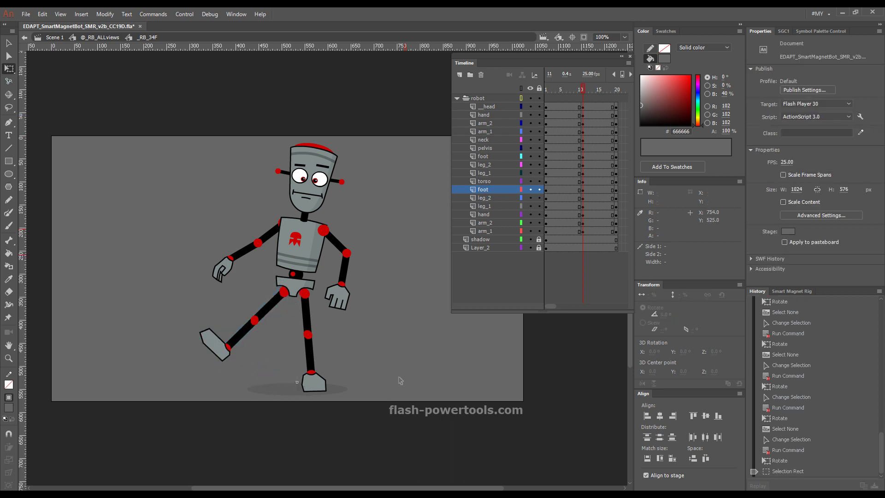
# Step: At frame 20, use the KineFlex tool to swing the front arm outward and lean the torso toward the rear arm
pyautogui.click(616, 90)
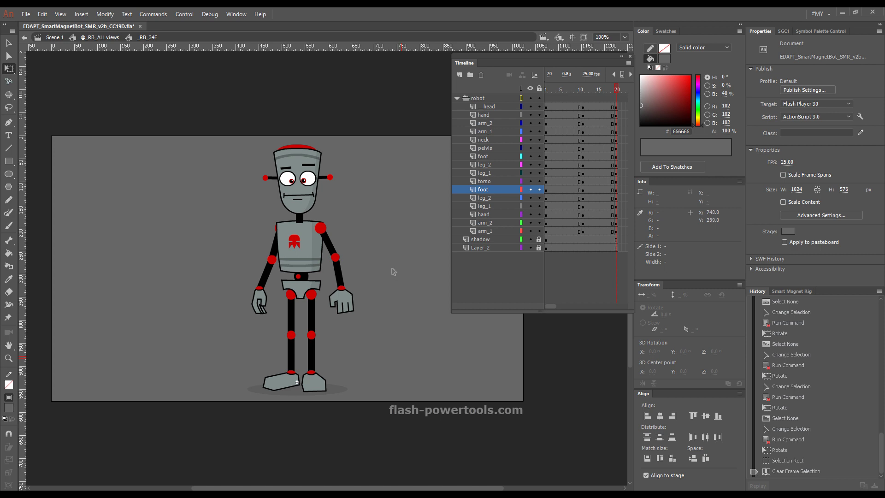
pyautogui.press('g')
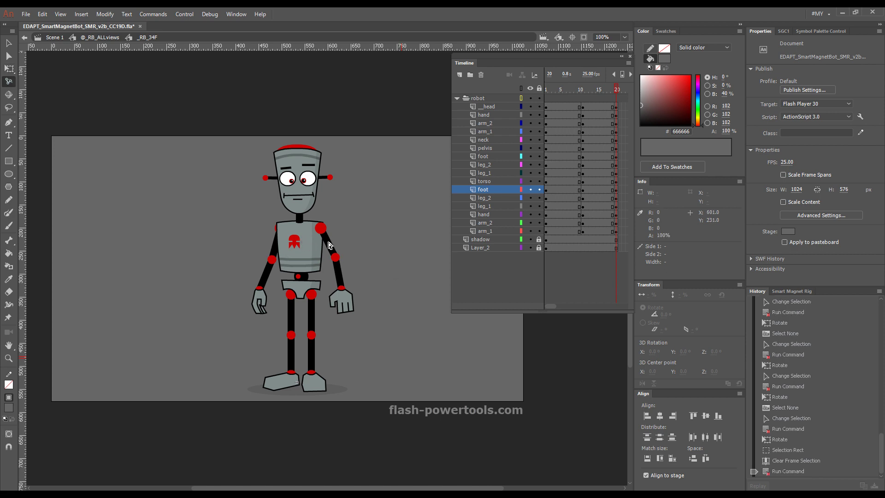
pyautogui.moveTo(329, 245); pyautogui.dragTo(291, 242)
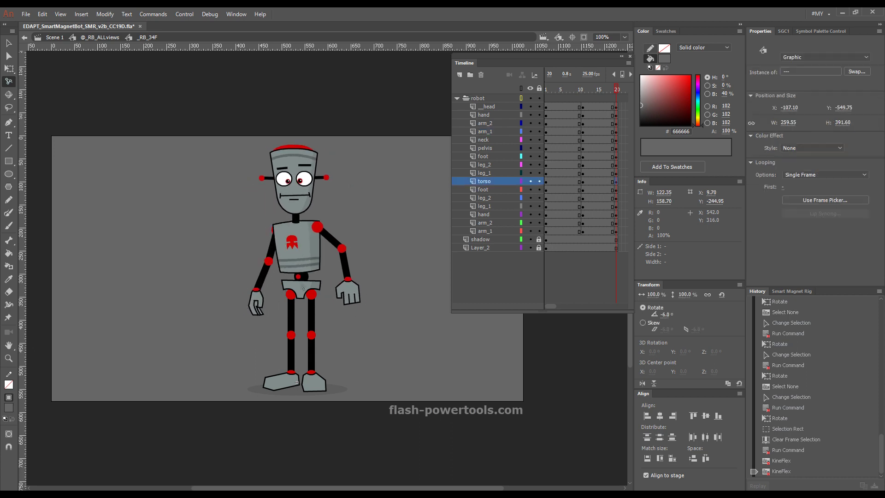
pyautogui.moveTo(301, 281); pyautogui.dragTo(282, 247)
# Step: Lean the torso and pull both arms and the front leg away with KineFlex, and snap all robot parts back to their joints
pyautogui.moveTo(302, 282); pyautogui.dragTo(297, 270)
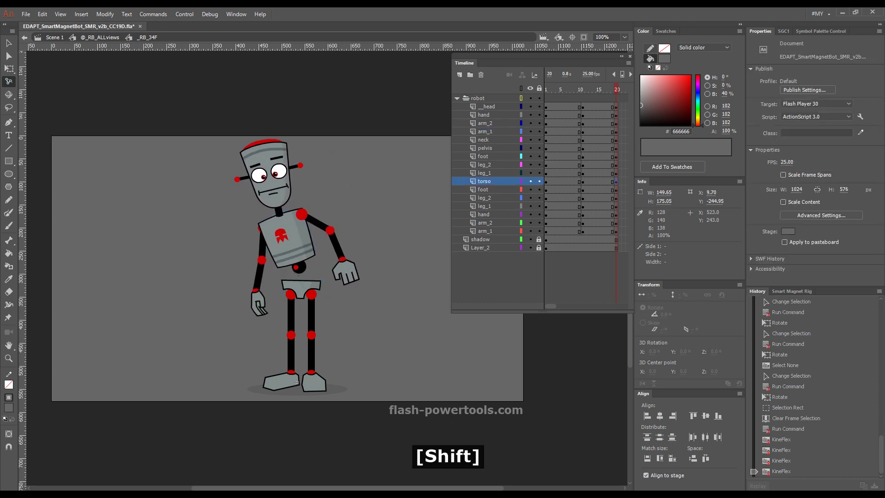
pyautogui.moveTo(314, 220); pyautogui.dragTo(336, 211)
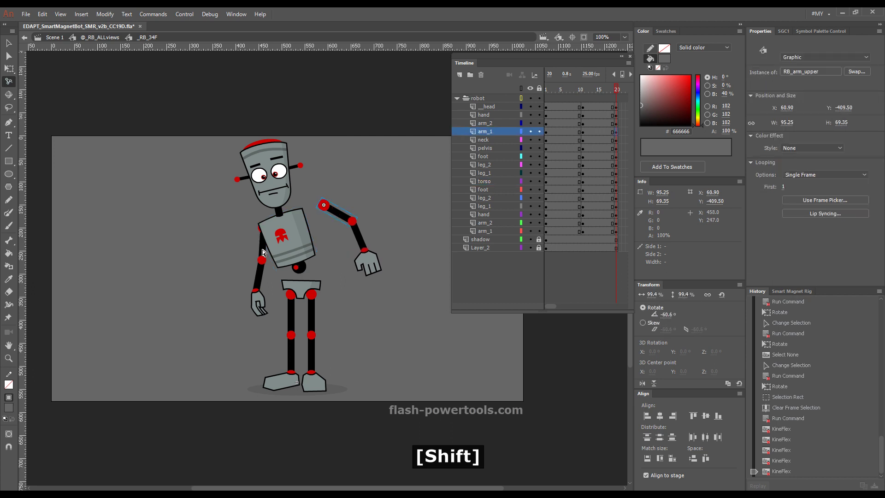
pyautogui.moveTo(262, 252); pyautogui.dragTo(244, 251)
pyautogui.moveTo(316, 318); pyautogui.dragTo(345, 313)
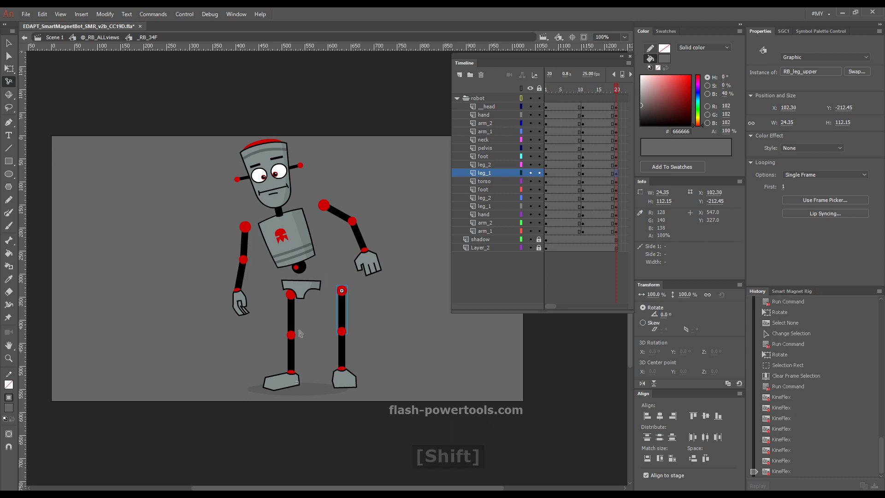
pyautogui.click(303, 286)
pyautogui.press('`')
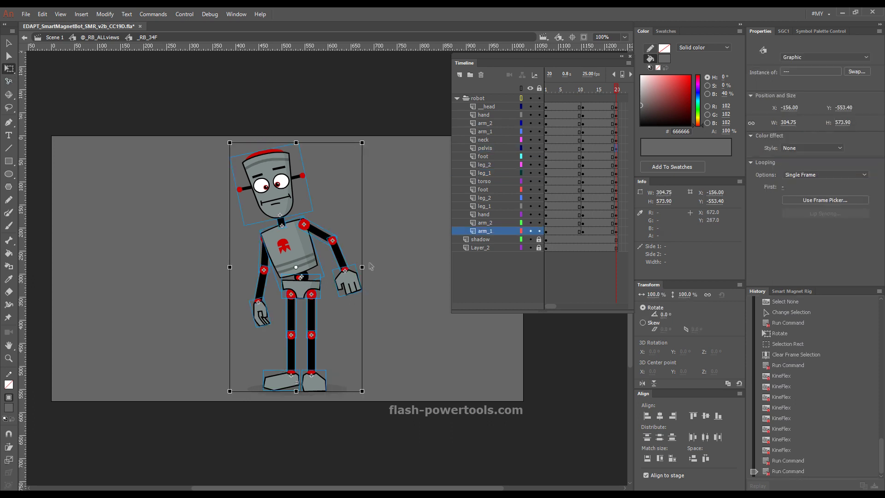
# Step: Use KineFlex to pull the rear lower arm and hand away from the elbow and swing the upper arm at the shoulder
pyautogui.moveTo(289, 248); pyautogui.dragTo(175, 275)
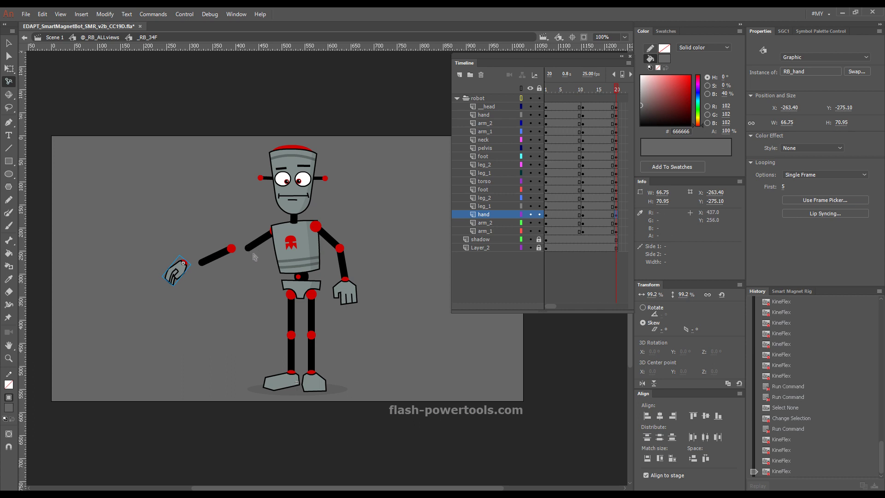
pyautogui.moveTo(253, 250); pyautogui.dragTo(197, 283)
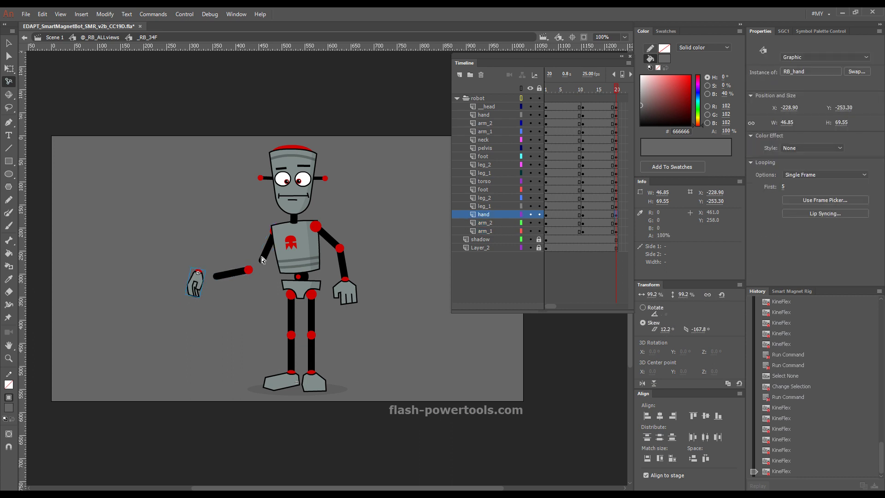
pyautogui.click(266, 258)
pyautogui.click(261, 259)
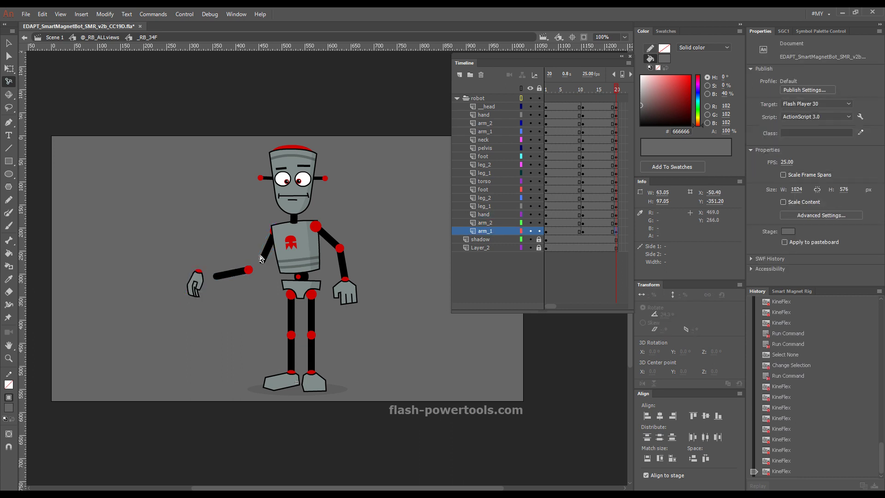
pyautogui.click(259, 258)
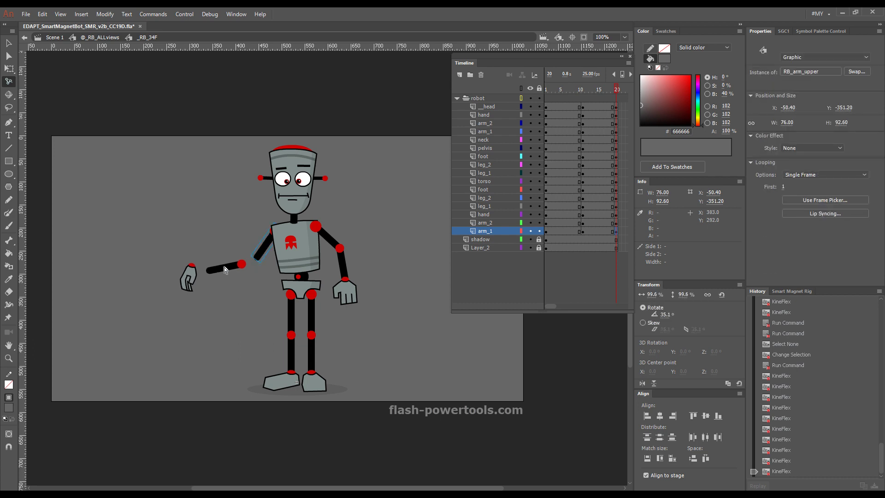
# Step: With Free Transform, rotate the detached rear lower arm and hand together, and move each part separately below the elbow
pyautogui.press('q')
pyautogui.moveTo(166, 253); pyautogui.dragTo(226, 278)
pyautogui.moveTo(258, 302); pyautogui.dragTo(264, 278)
pyautogui.click(247, 318)
pyautogui.moveTo(198, 296); pyautogui.dragTo(213, 330)
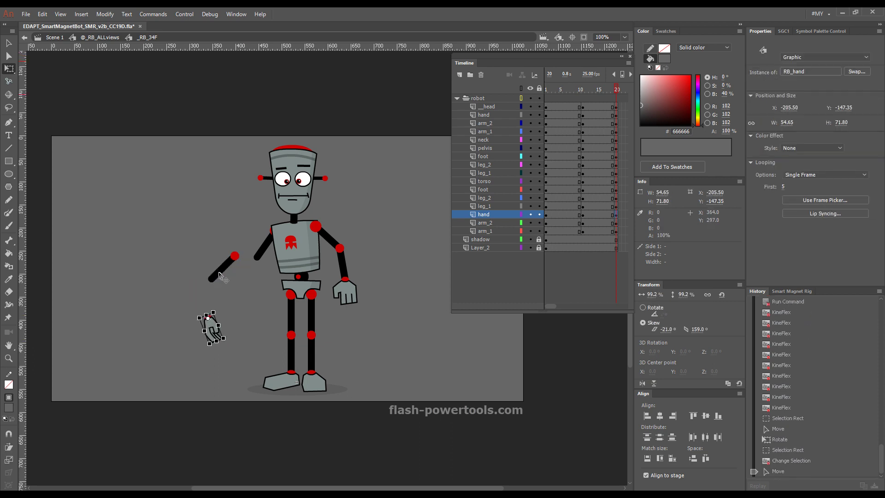
pyautogui.moveTo(219, 273); pyautogui.dragTo(225, 292)
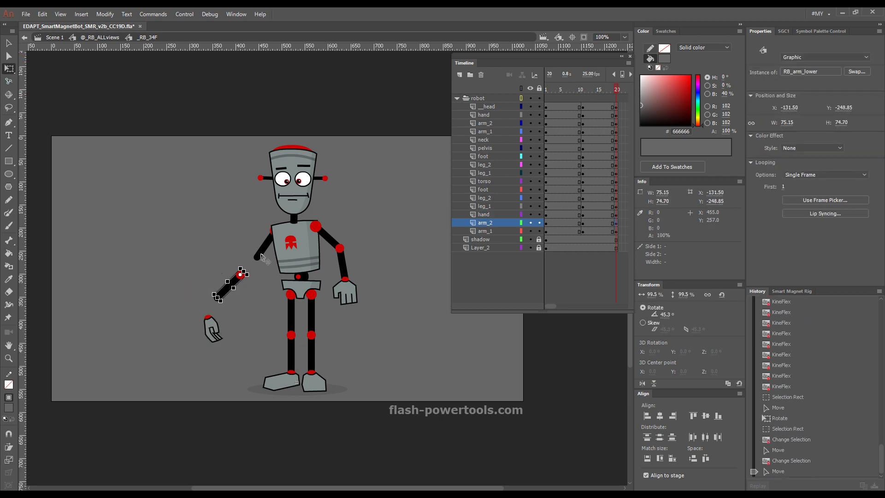
# Step: Swing the separated rear arm closer to the torso with KineFlex, and snap the lower arm and hand back to their joints
pyautogui.press('g')
pyautogui.moveTo(259, 255)
pyautogui.mouseDown()
pyautogui.moveTo(247, 242)
pyautogui.moveTo(262, 259)
pyautogui.mouseUp()
pyautogui.moveTo(233, 293); pyautogui.dragTo(233, 292)
pyautogui.moveTo(220, 338); pyautogui.dragTo(216, 323)
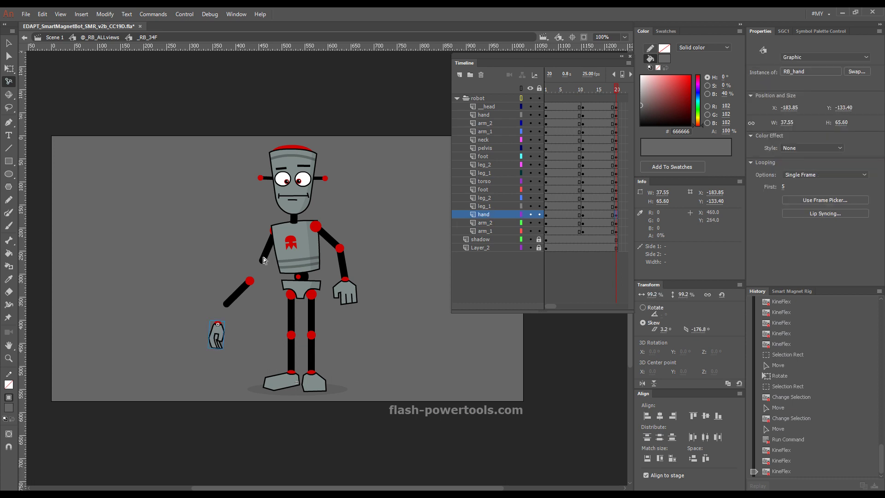
pyautogui.click(258, 280)
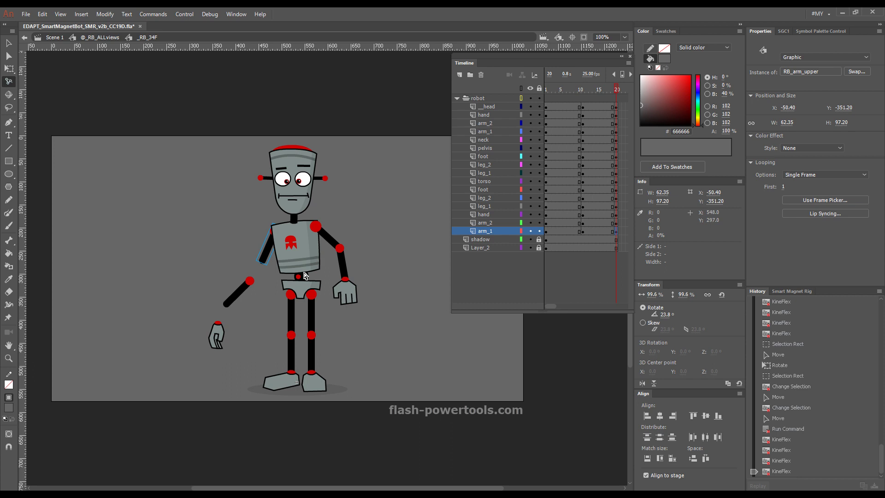
pyautogui.press('q')
pyautogui.moveTo(406, 244); pyautogui.dragTo(416, 203)
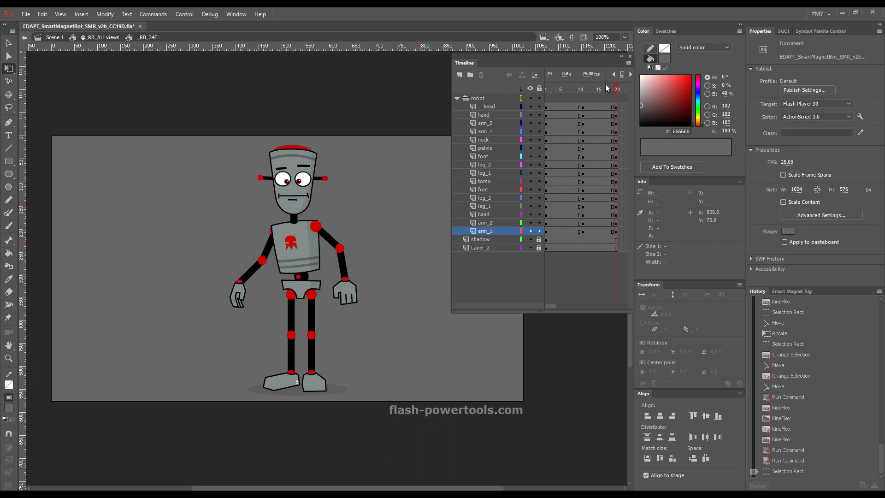
# Step: Create classic tweens between the first two keyframes on all robot part layers, and scrub to frame 11
pyautogui.moveTo(605, 87); pyautogui.dragTo(569, 115)
pyautogui.moveTo(568, 224); pyautogui.dragTo(568, 231)
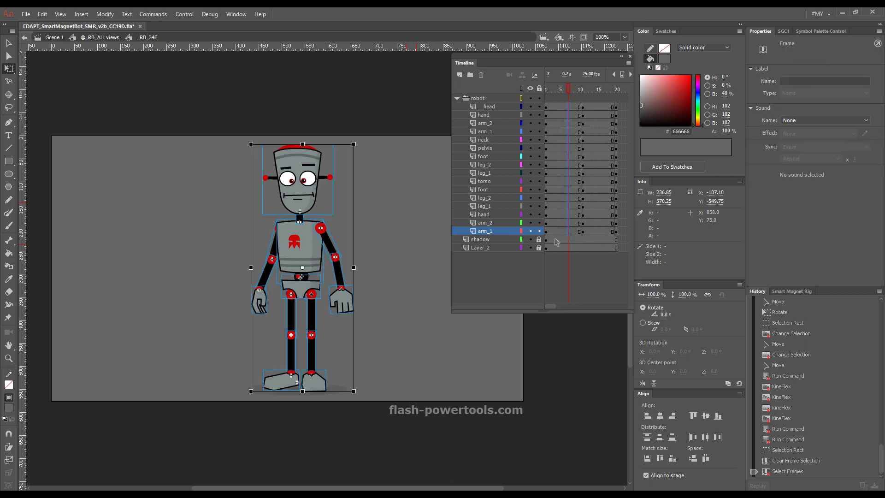
pyautogui.press('4')
pyautogui.moveTo(565, 82); pyautogui.dragTo(584, 81)
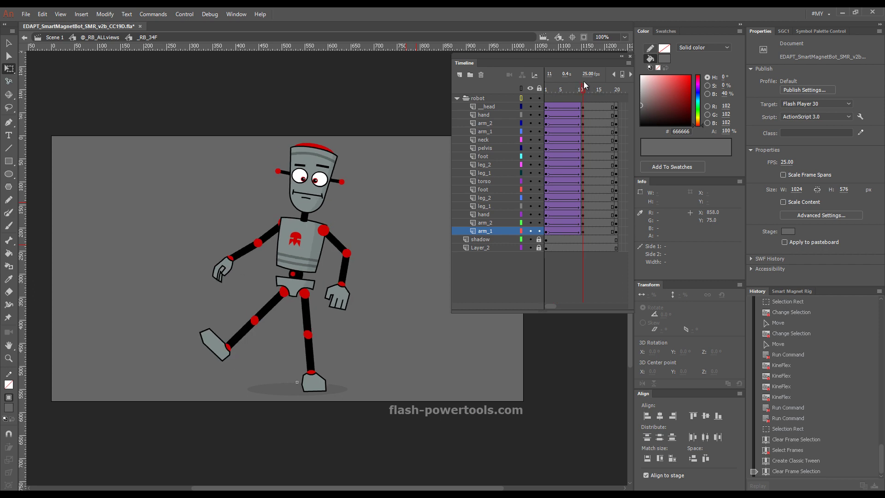
# Step: At frame 11, select the rear hand's linked arm parts, raise the arm outward from the shoulder, and preview the tween from frame 1
pyautogui.click(221, 271)
pyautogui.moveTo(293, 282); pyautogui.dragTo(245, 275)
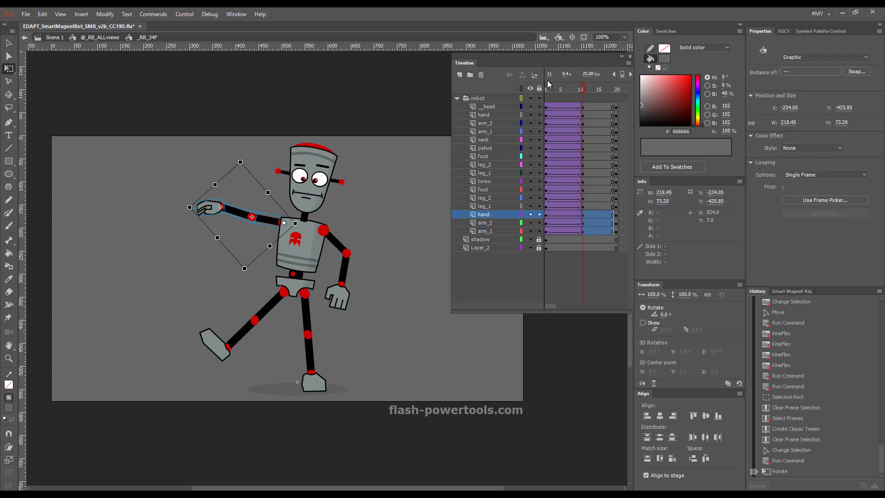
pyautogui.moveTo(546, 80); pyautogui.dragTo(583, 99)
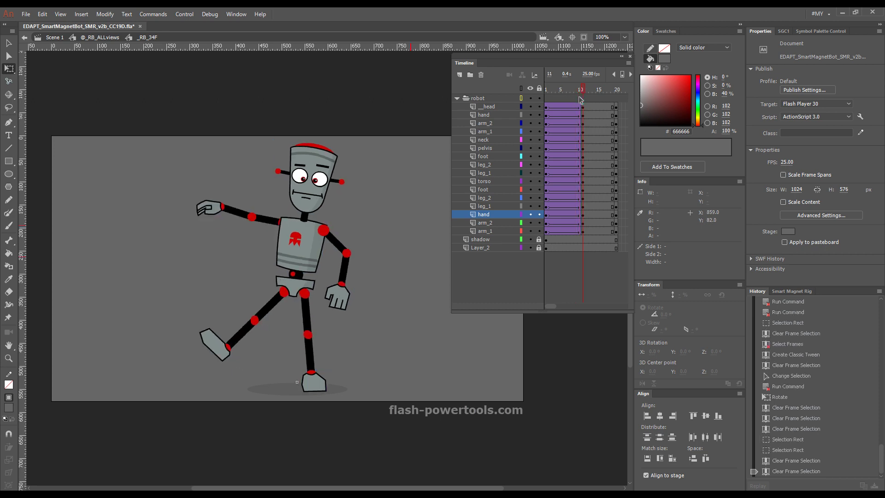
# Step: Select the rear arm's three parts at frame 11, snap their joints across the tweened frames, and scrub frames 1 to 11 to check
pyautogui.press('v')
pyautogui.moveTo(186, 187); pyautogui.dragTo(257, 268)
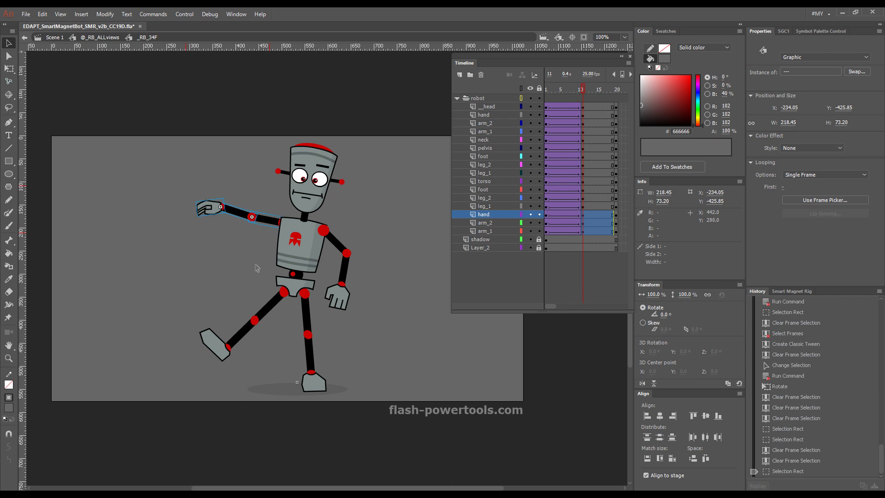
pyautogui.hotkey('alt', 'q')
pyautogui.moveTo(581, 95); pyautogui.dragTo(530, 102)
pyautogui.moveTo(407, 296); pyautogui.dragTo(422, 350)
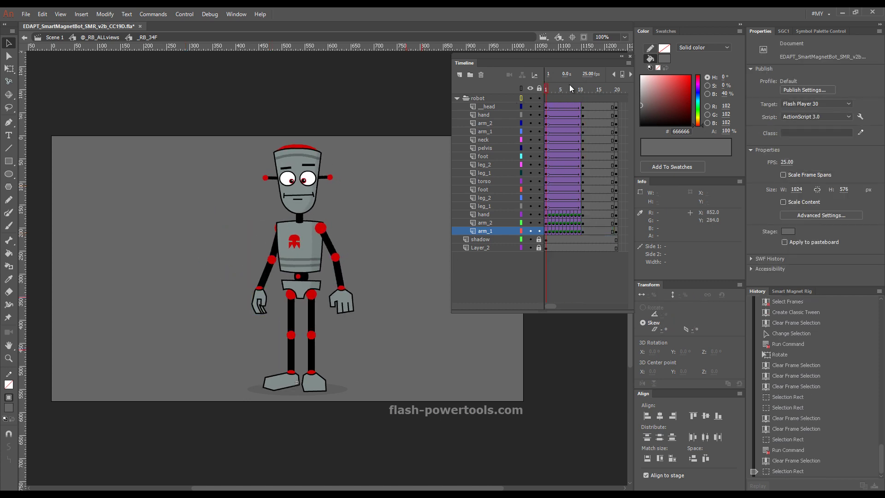
pyautogui.click(553, 90)
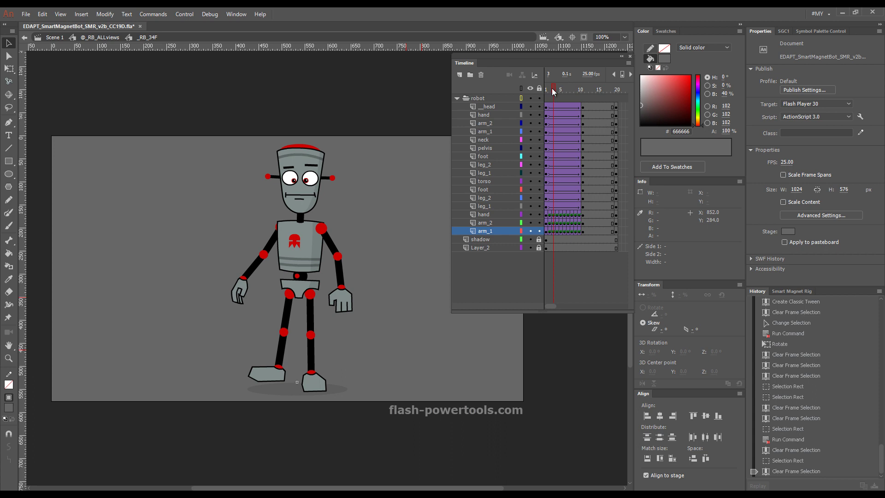
pyautogui.moveTo(555, 89); pyautogui.dragTo(583, 91)
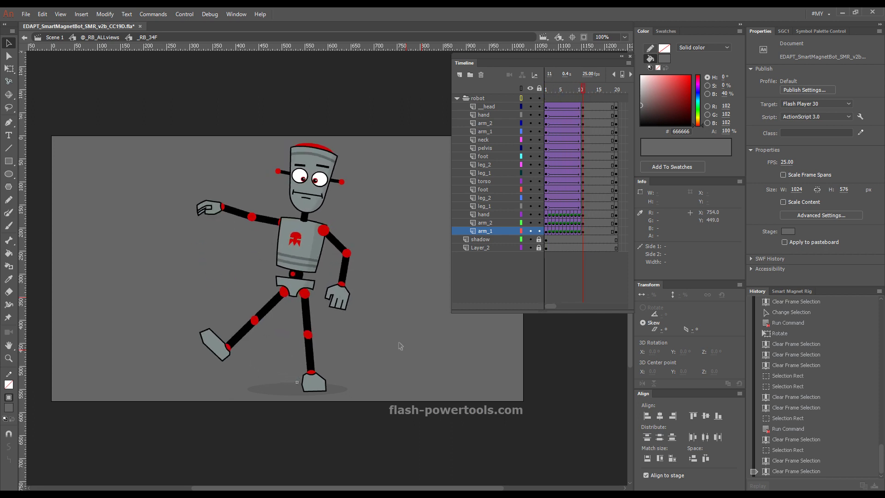